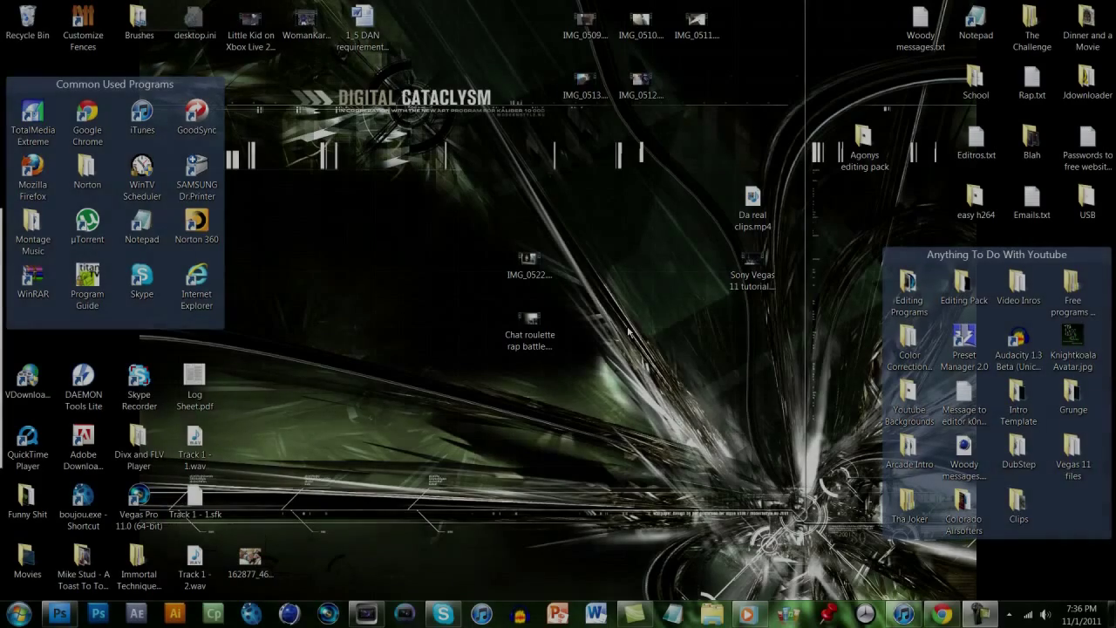
Step: Restore Photoshop and make Layer 0 copy, Layer 1, Curves 1, Levels 1 and Photo Filter 1 visible
click(61, 614)
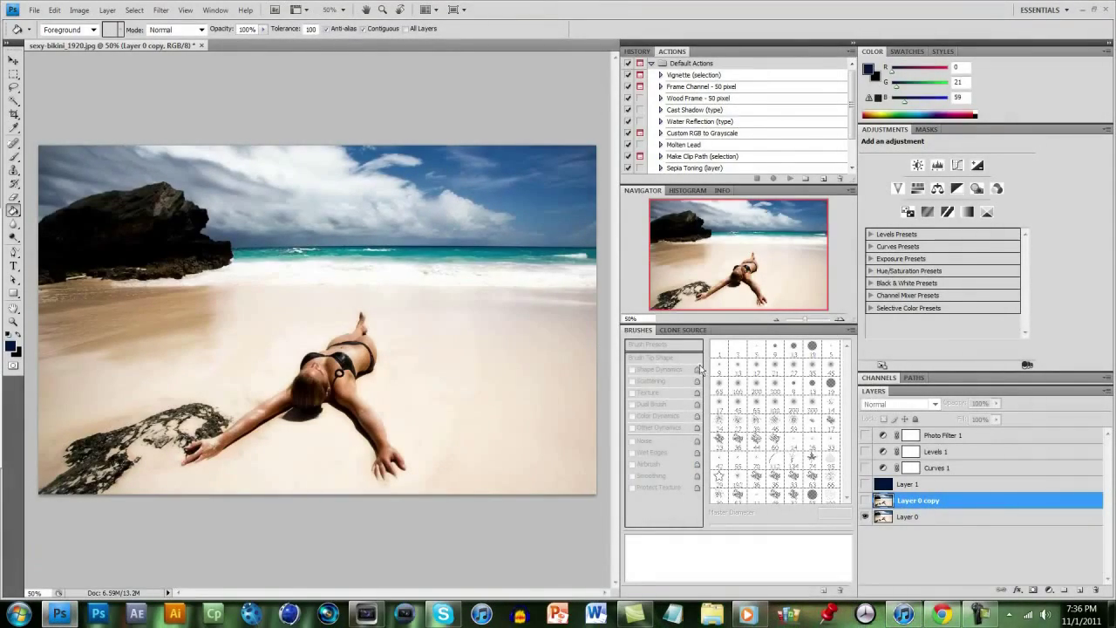
click(866, 501)
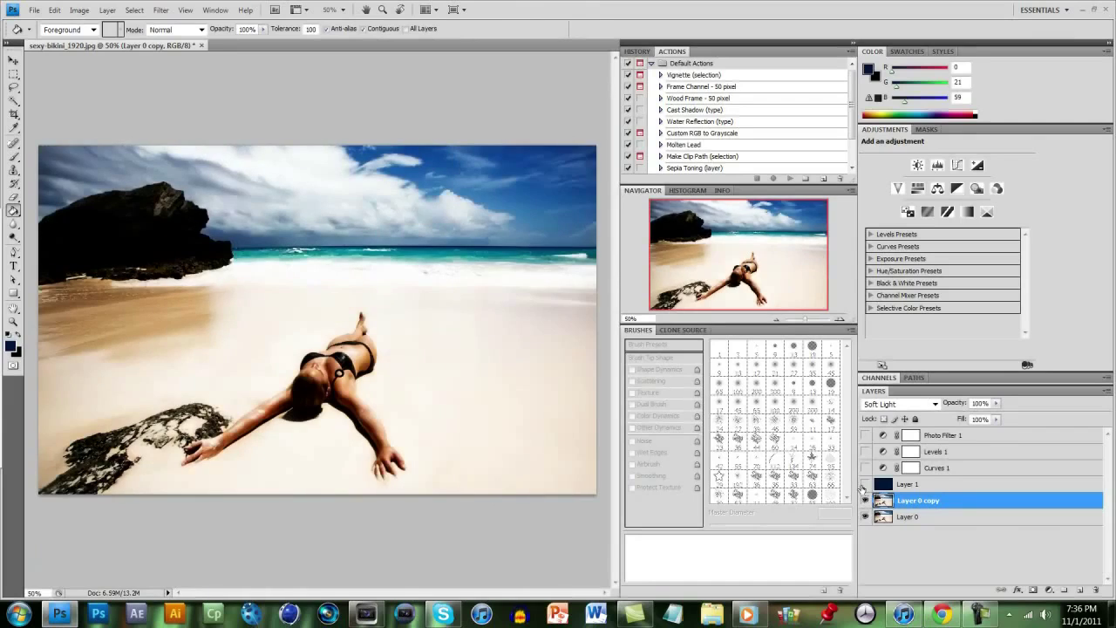
click(866, 484)
click(866, 451)
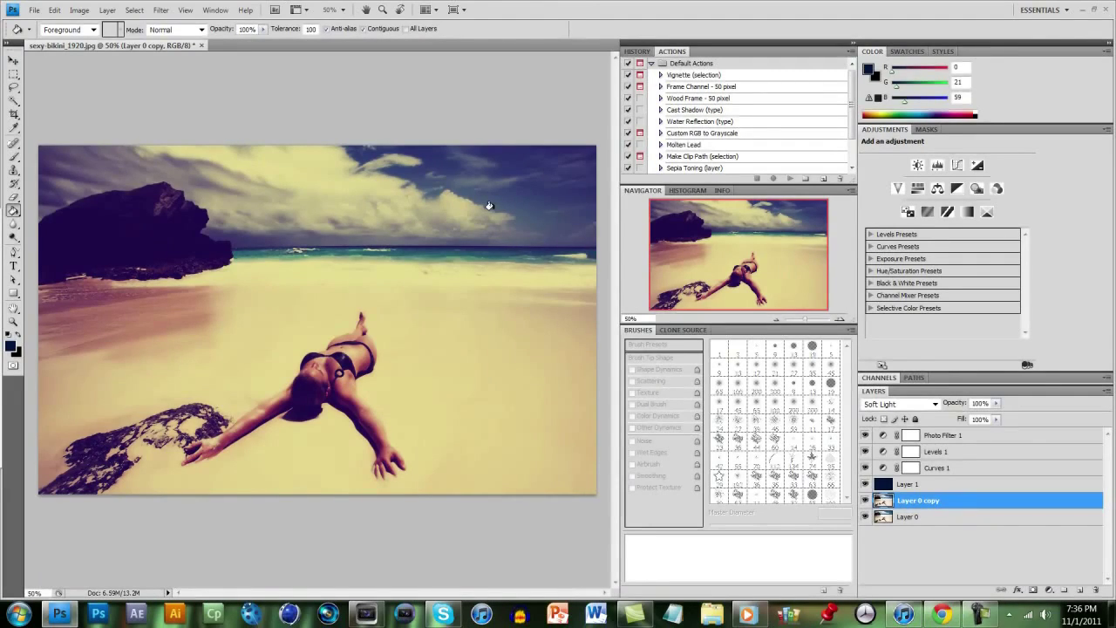
Step: Open the Desktop JPEG of the woman on fur bedding in its own document
click(34, 11)
click(38, 41)
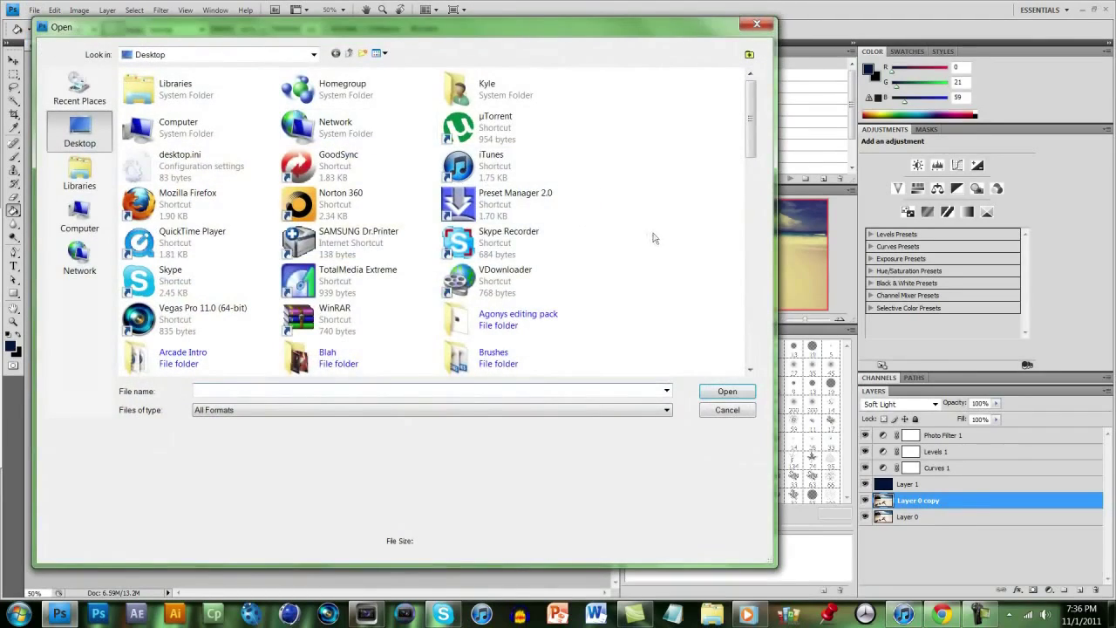
scroll(663, 237, down, 3)
scroll(663, 238, down, 3)
scroll(660, 237, down, 2)
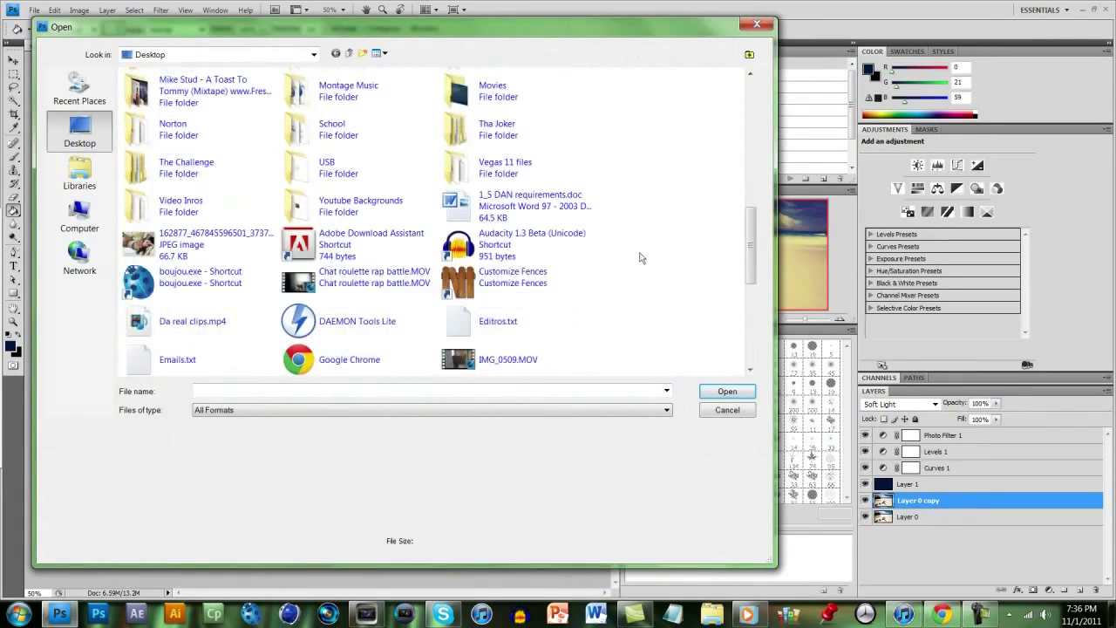
click(205, 240)
click(728, 391)
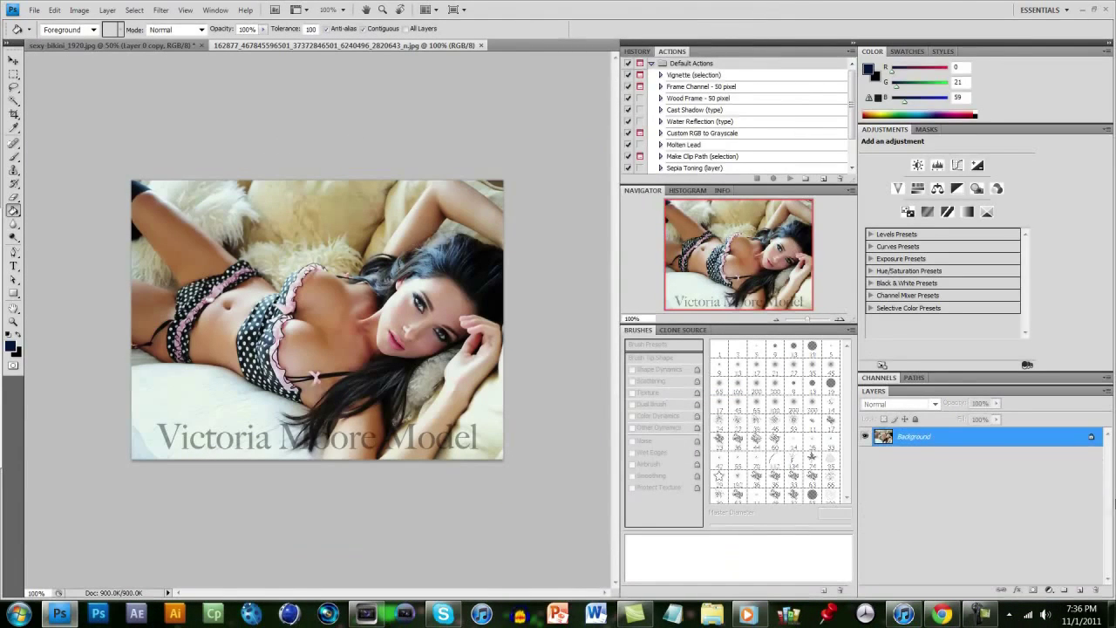
Step: Convert the Background into Layer 0 and duplicate it as 'Layer 0 copy'
double_click(1092, 438)
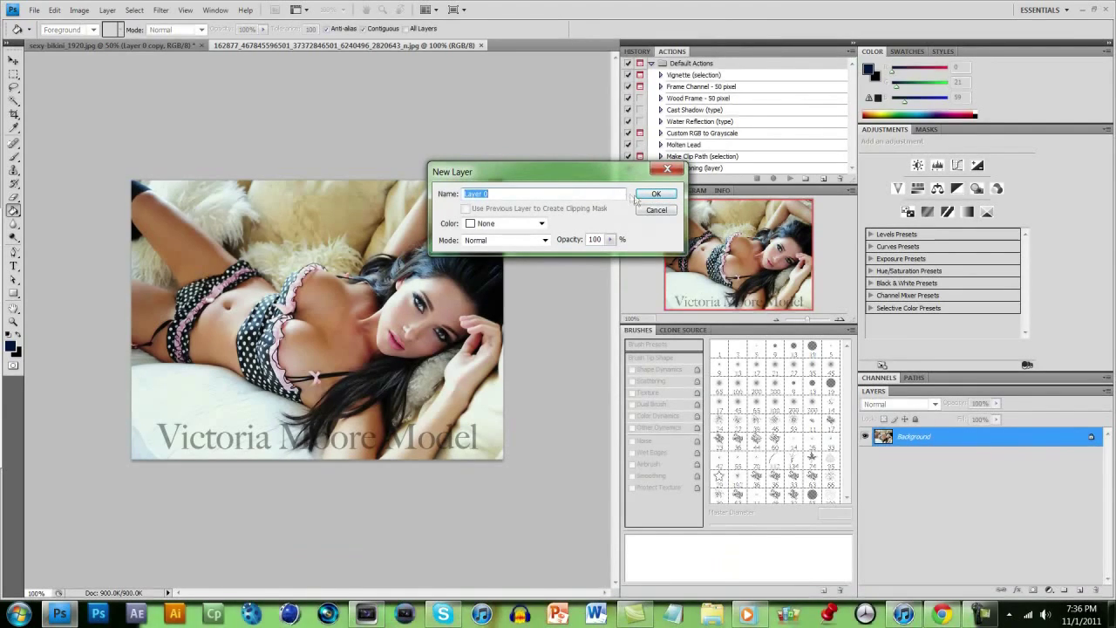
click(654, 194)
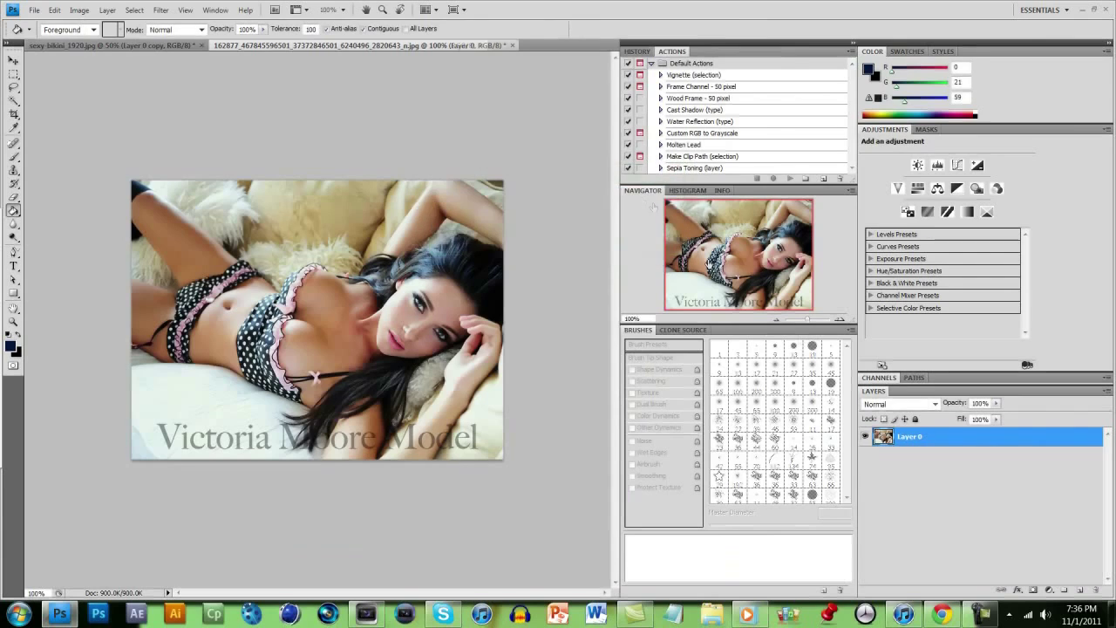
right_click(902, 437)
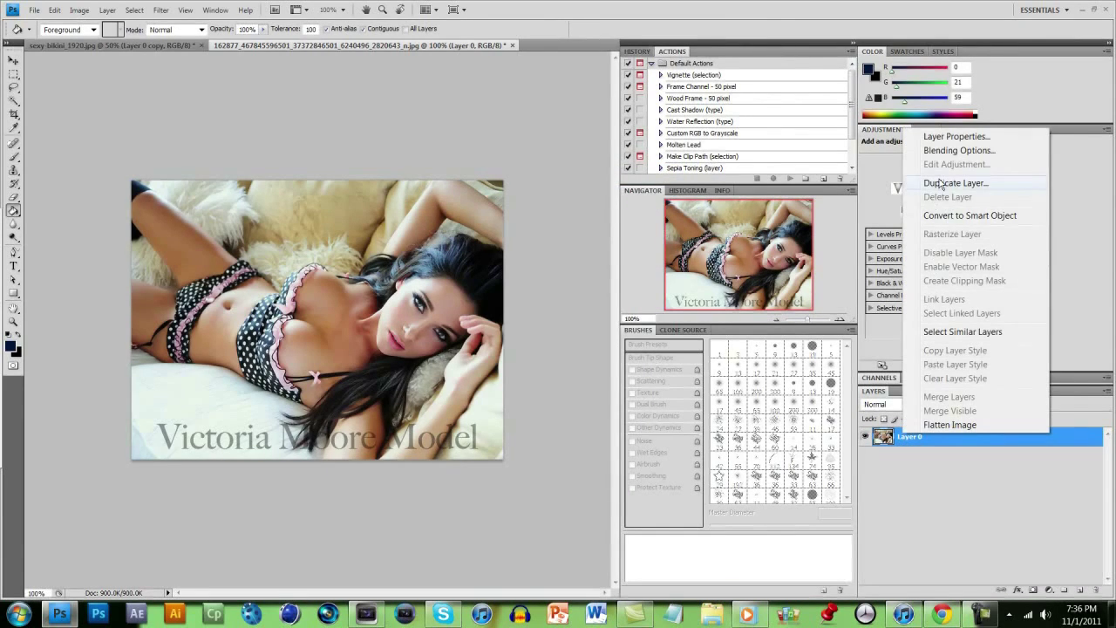
click(940, 184)
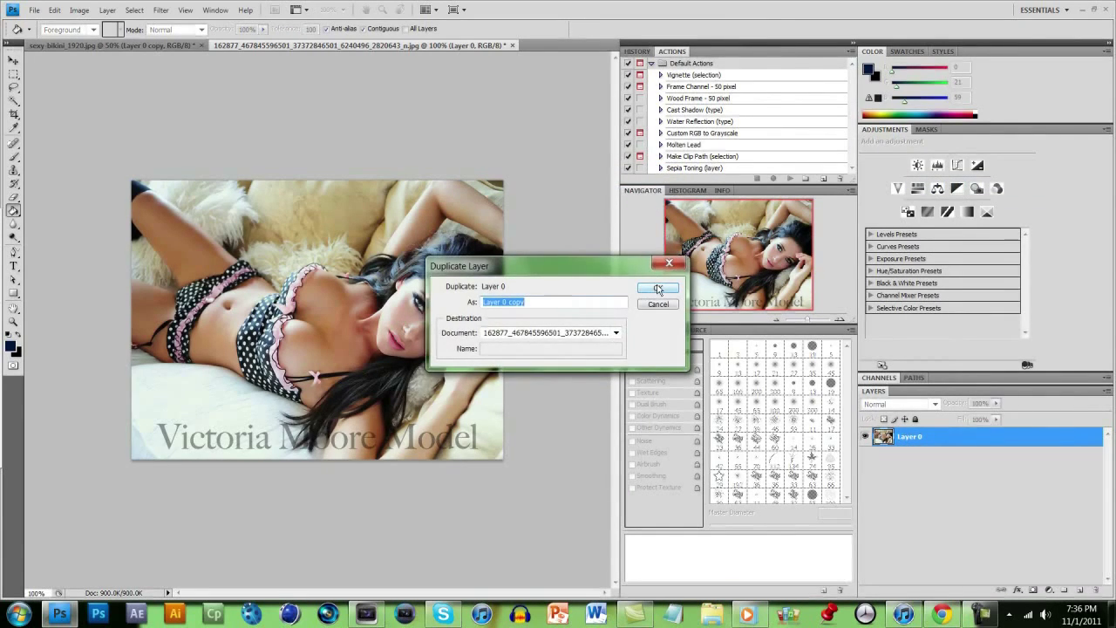
click(659, 290)
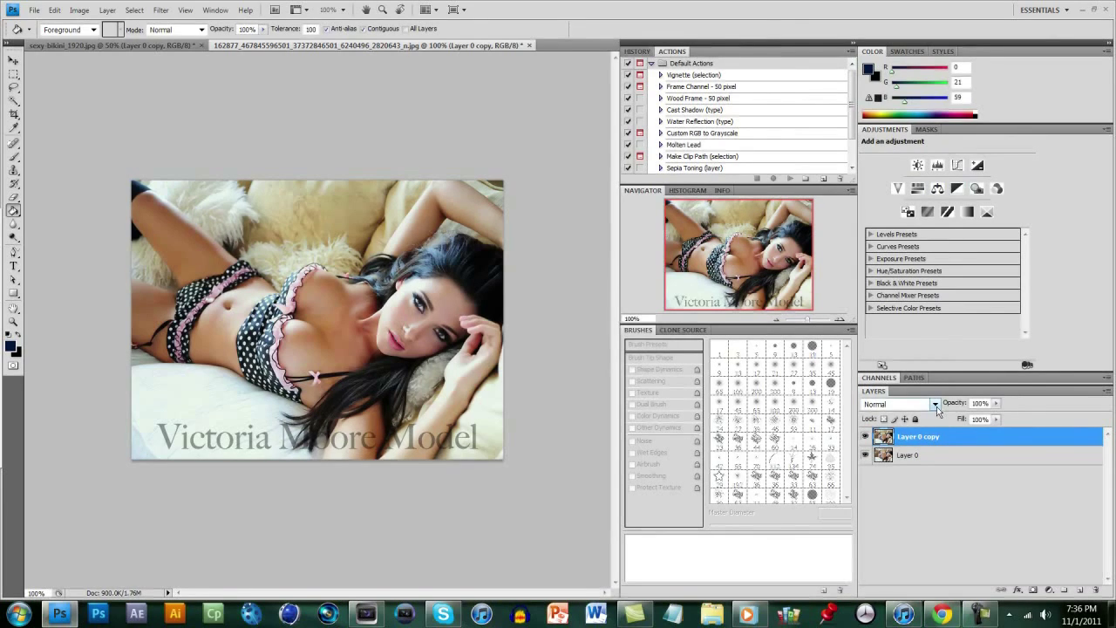
Step: Set Layer 0 copy's blend mode to Soft Light
click(936, 405)
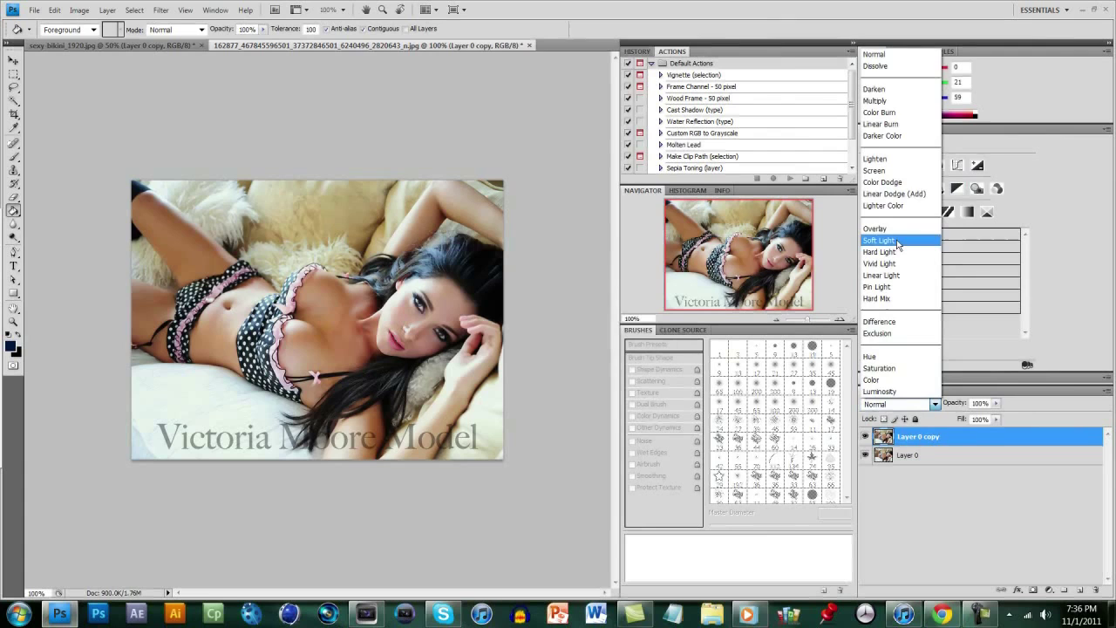
click(898, 240)
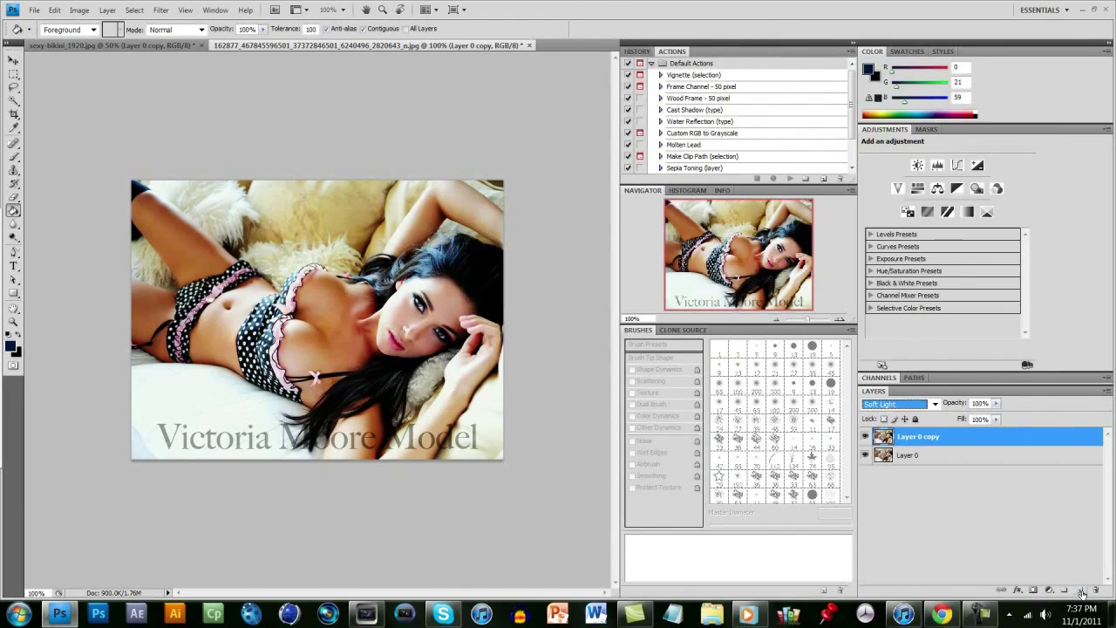
Step: Add an empty Layer 1 and set the foreground colour to navy 00153b
click(1081, 591)
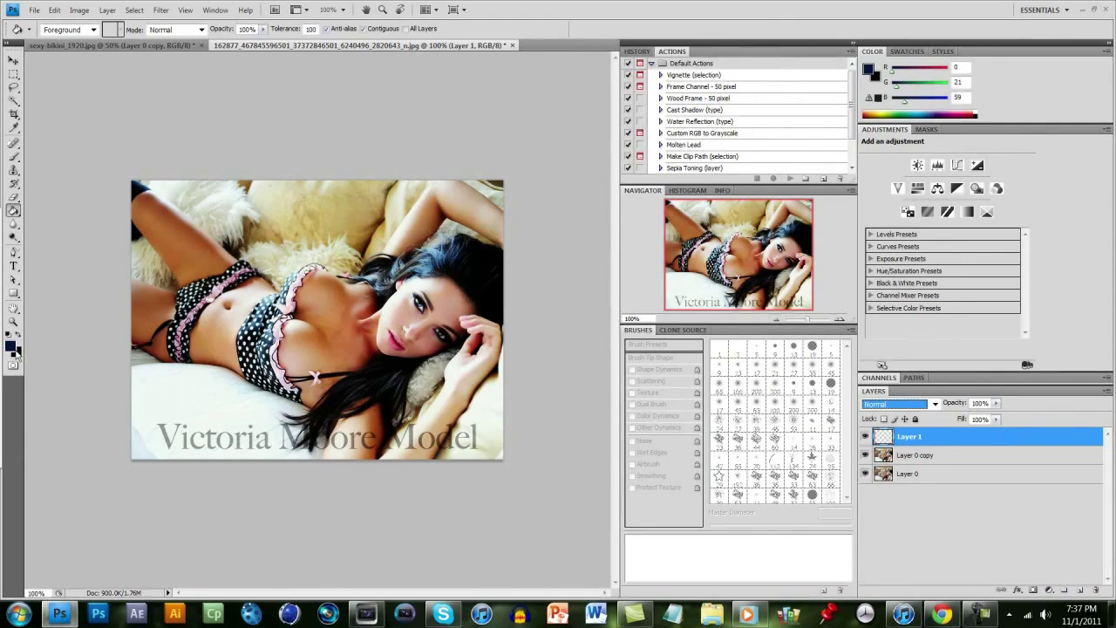
click(11, 347)
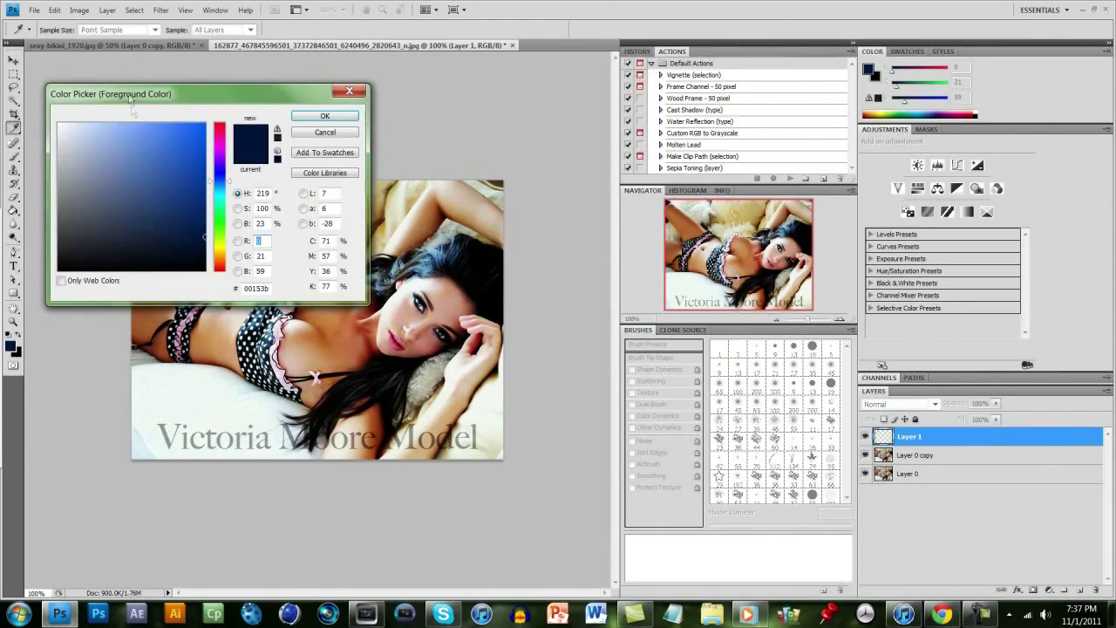
drag(228, 92, 463, 75)
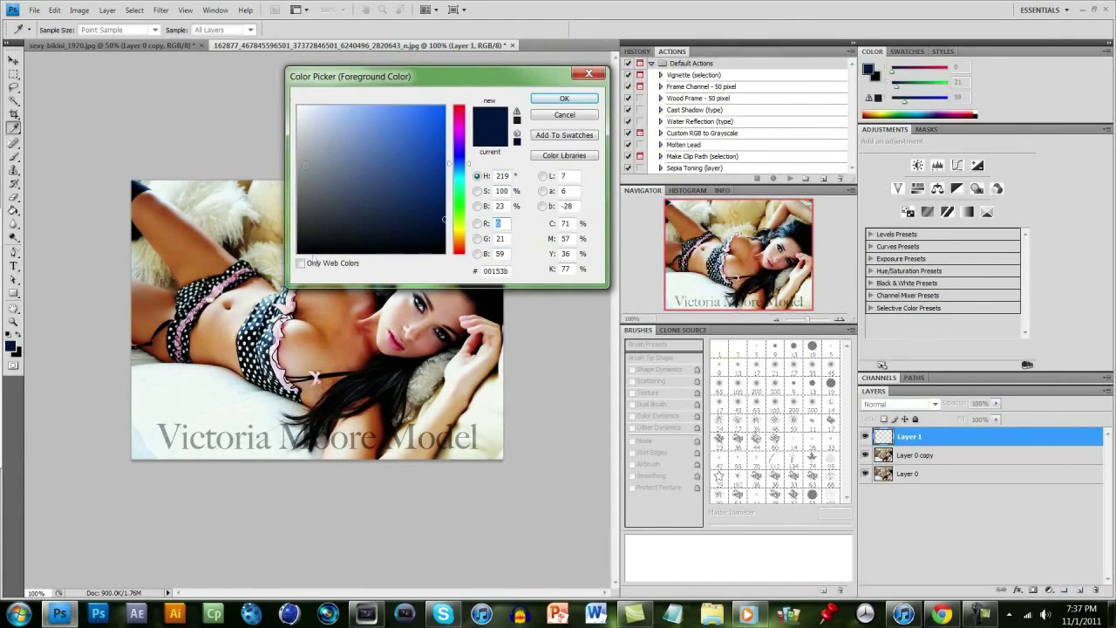
click(563, 99)
key(g)
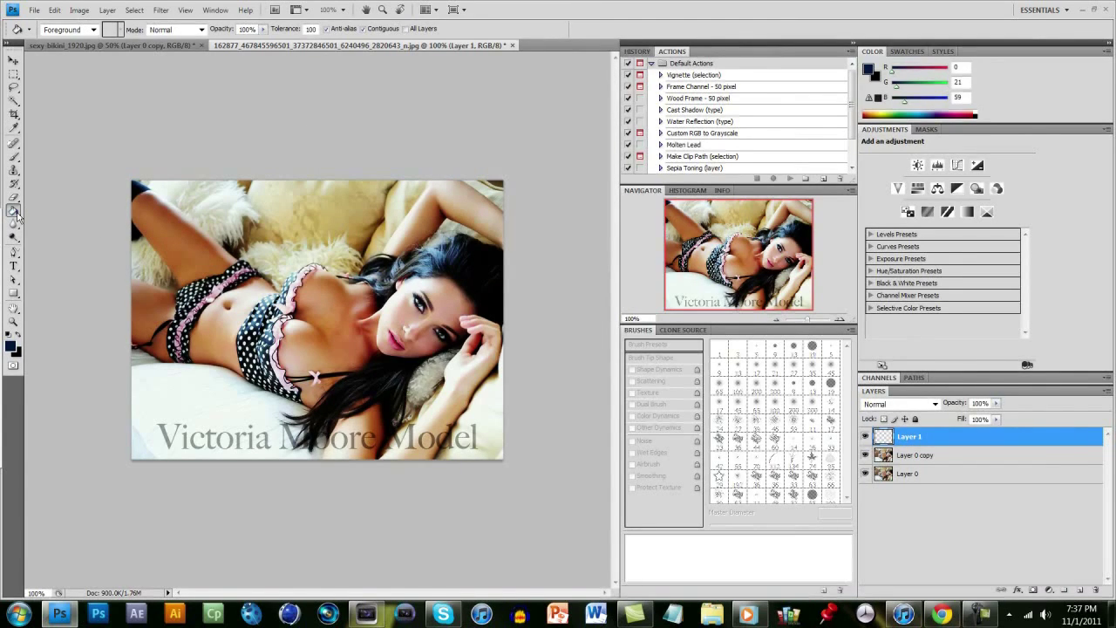
Step: Fill Layer 1 with dark navy using the Paint Bucket Tool
right_click(14, 211)
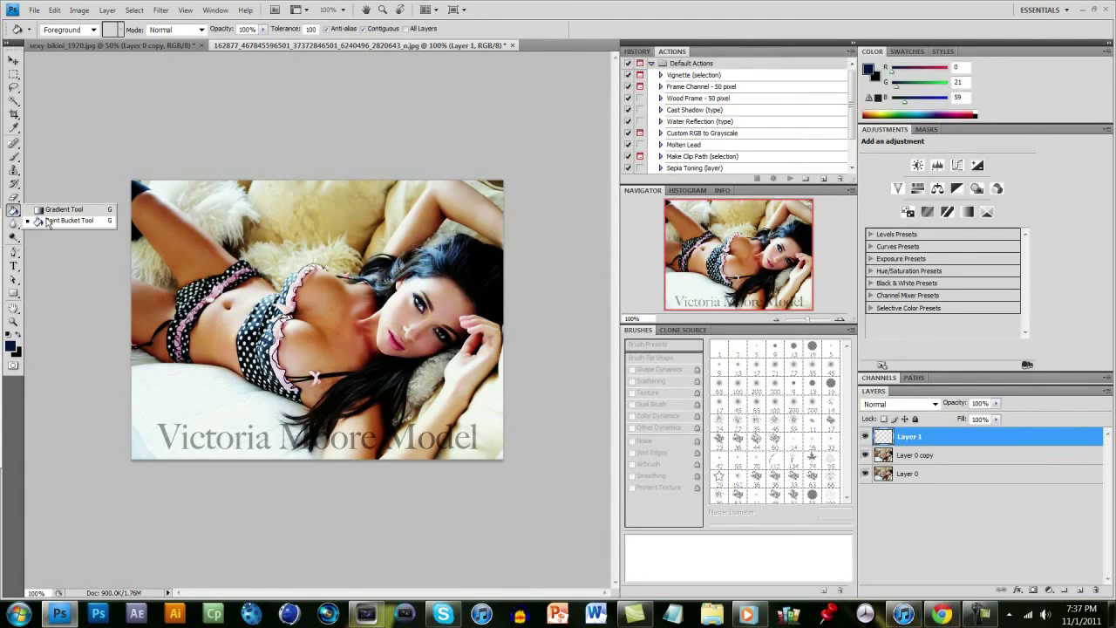
click(49, 223)
click(269, 252)
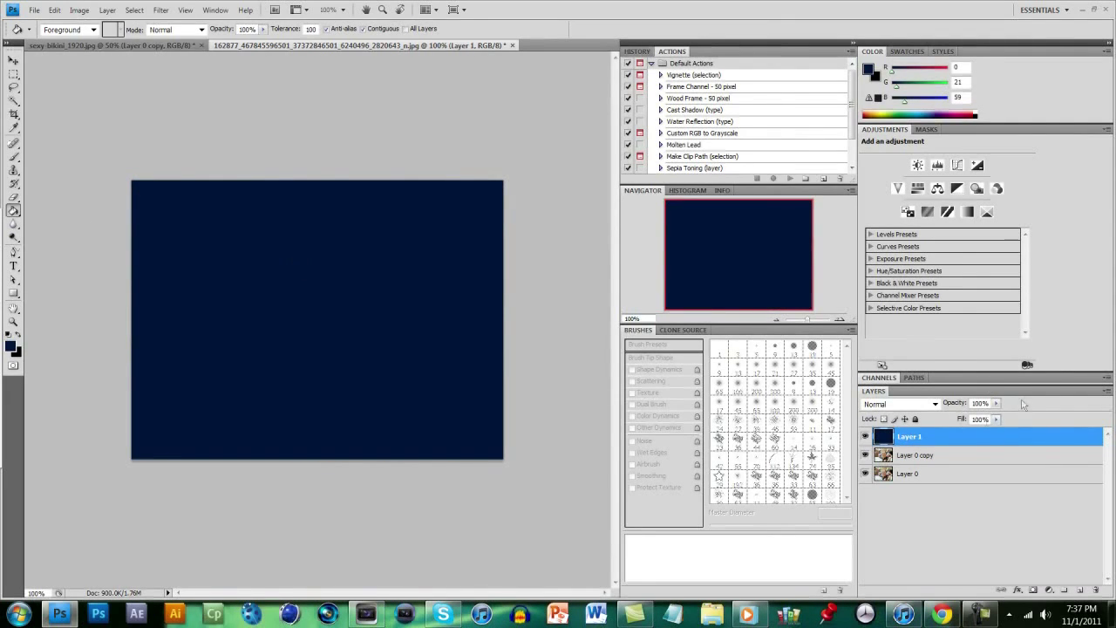
Step: Blend Layer 1 with Exclusion and add a Curves adjustment layer
click(936, 404)
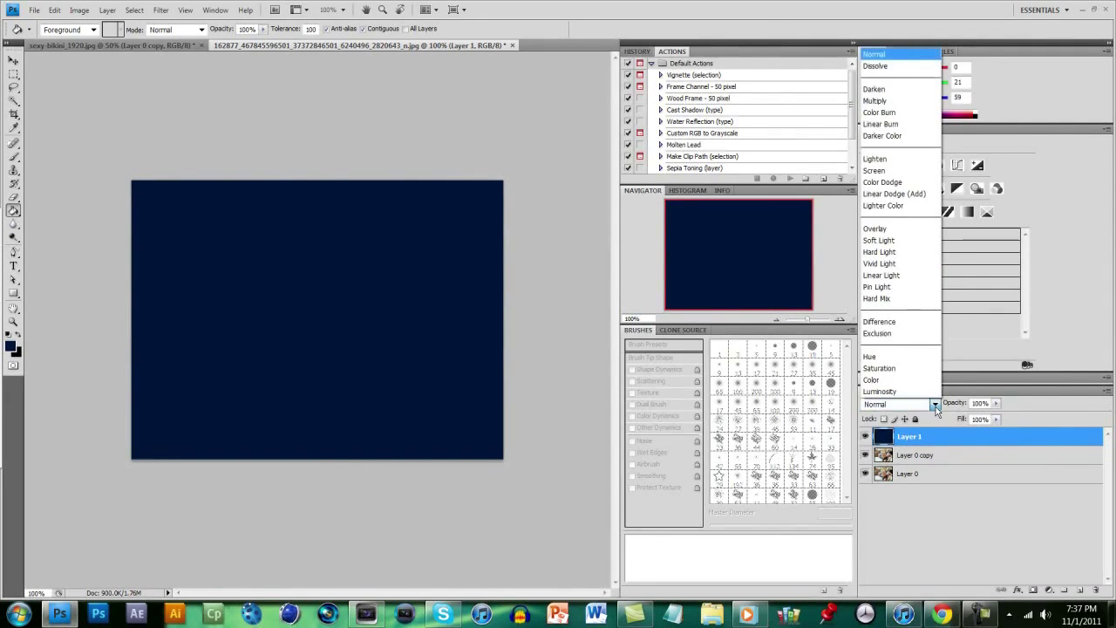
click(907, 334)
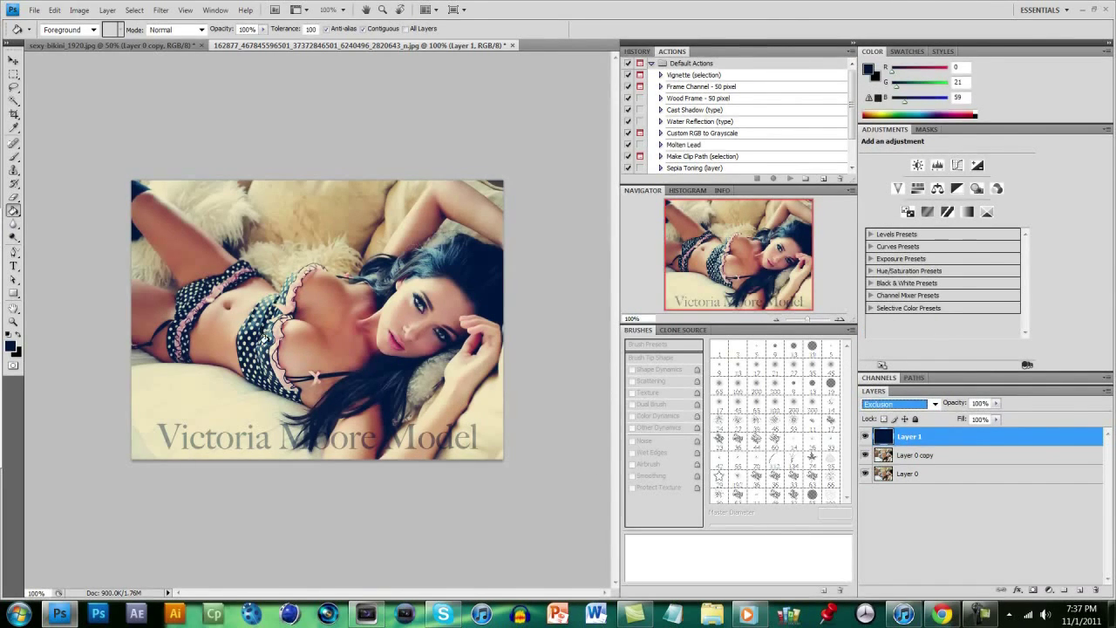
click(958, 165)
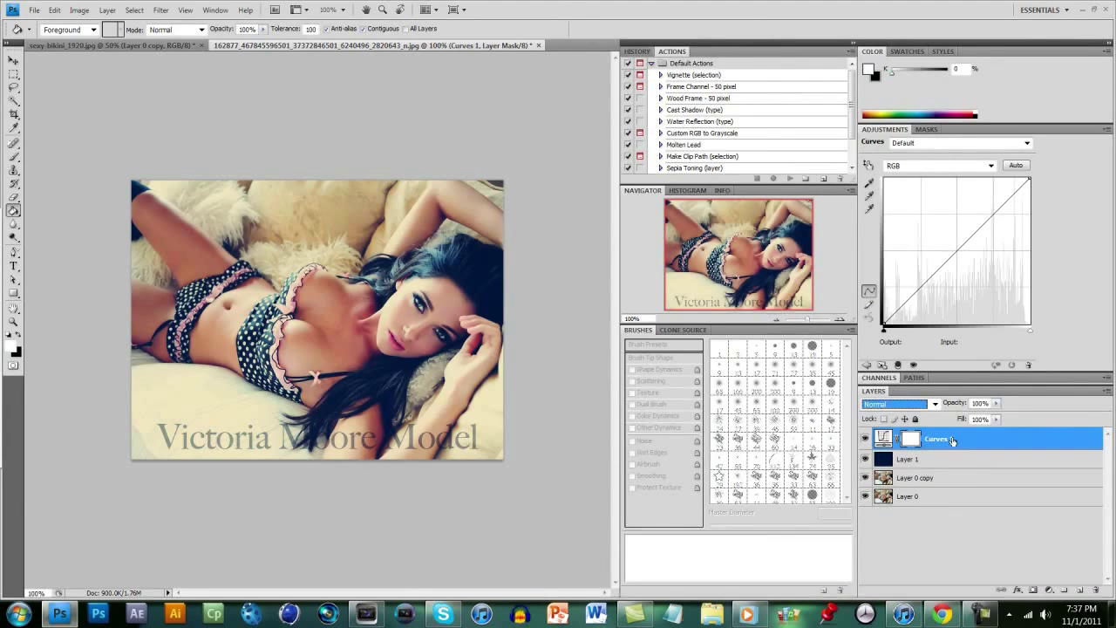
Step: In Curves 1's Blue channel, lower the highlight endpoint and raise the shadow endpoint
click(992, 169)
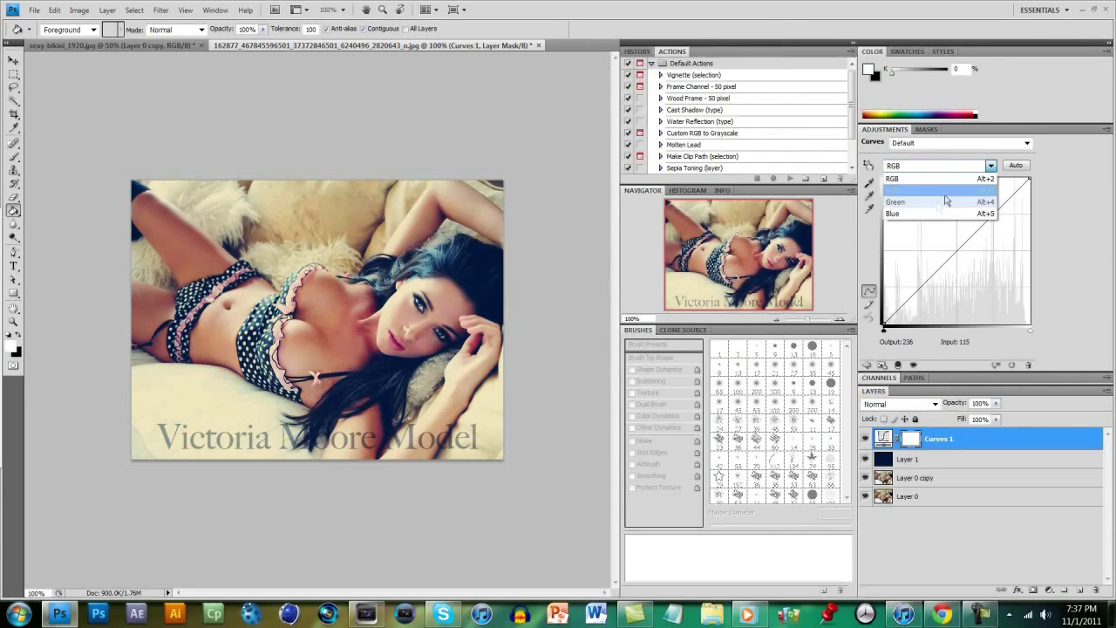
click(931, 213)
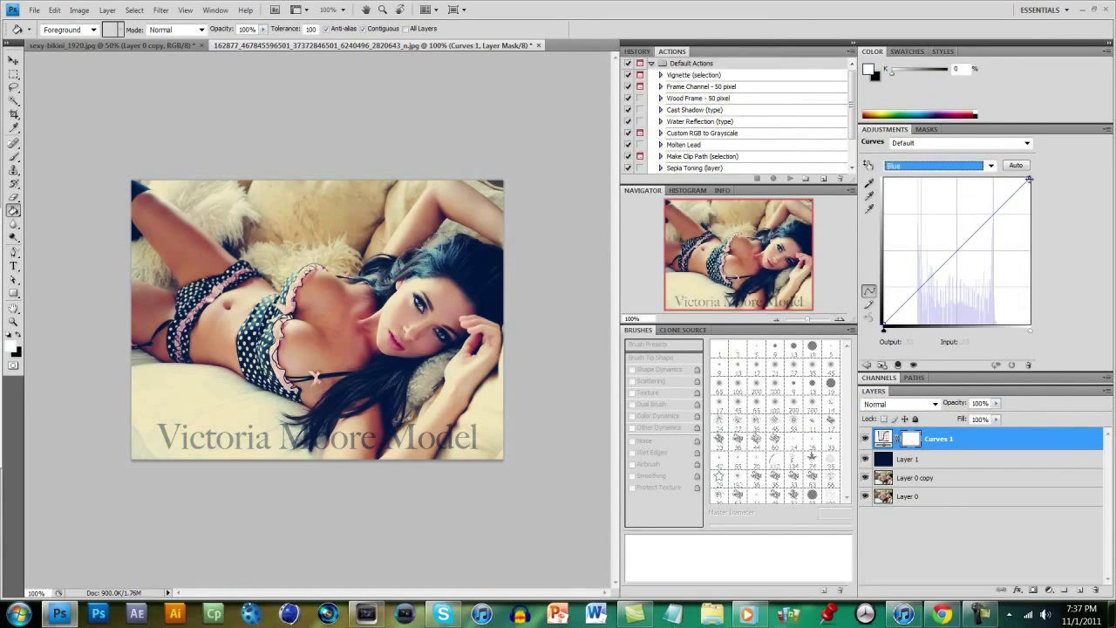
drag(1029, 179, 1031, 215)
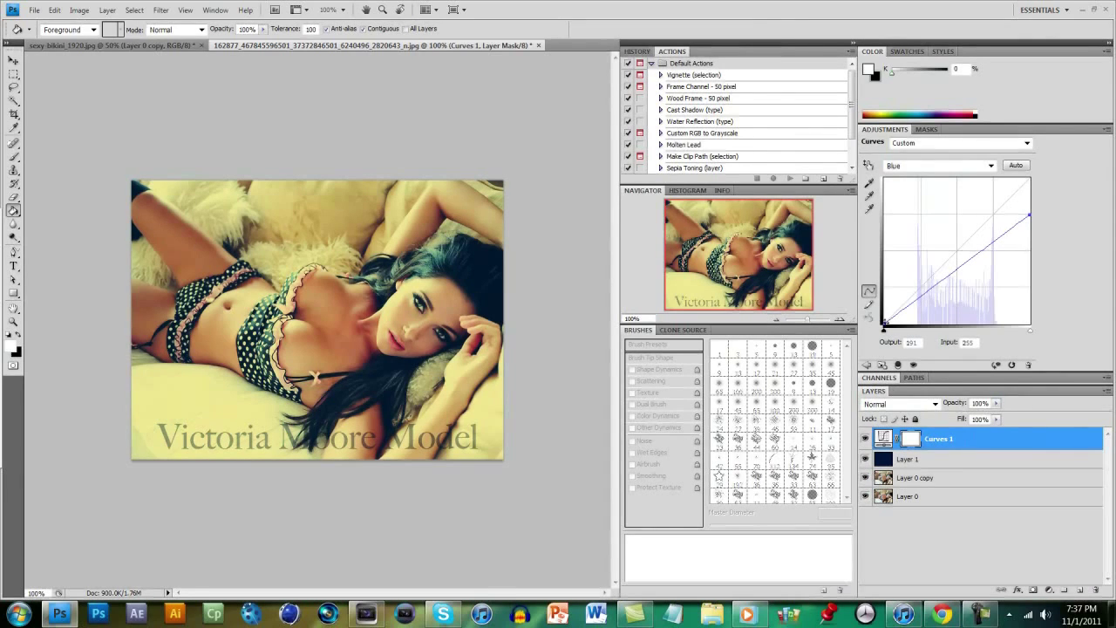
drag(883, 323, 884, 287)
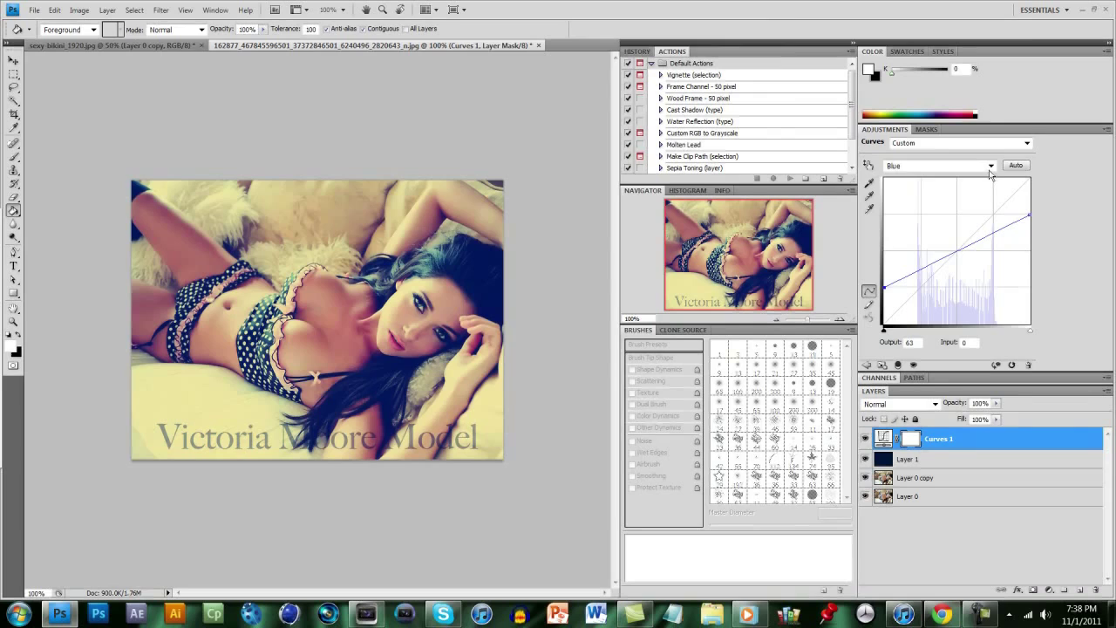
click(991, 167)
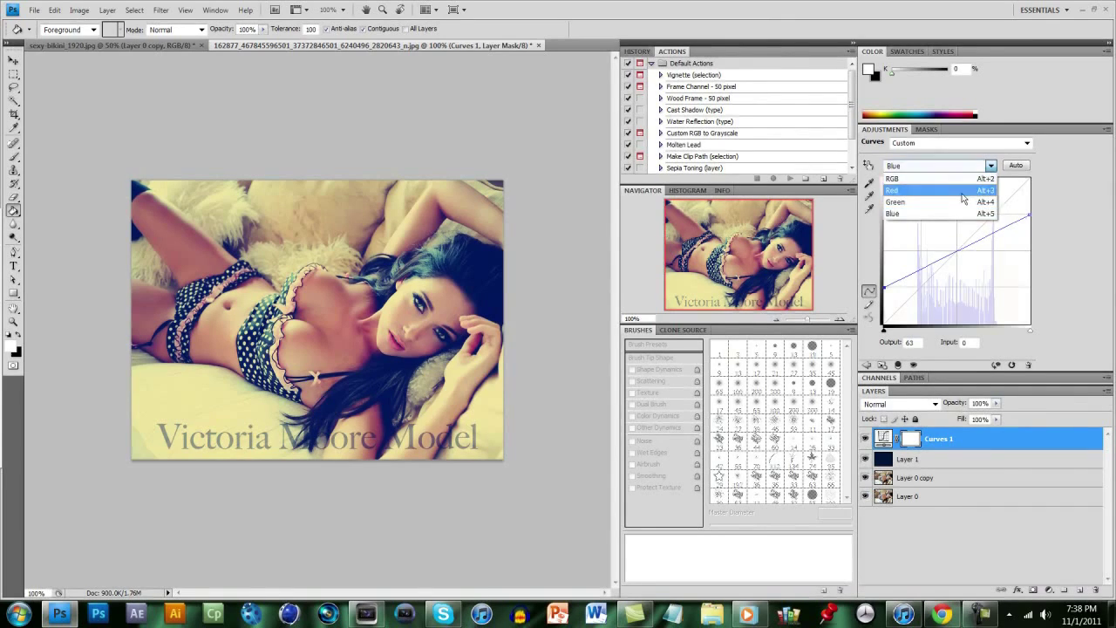
Step: Set the Red curve's highlight endpoint to 223 and shadow endpoint to 30
click(964, 191)
drag(1030, 177, 1030, 197)
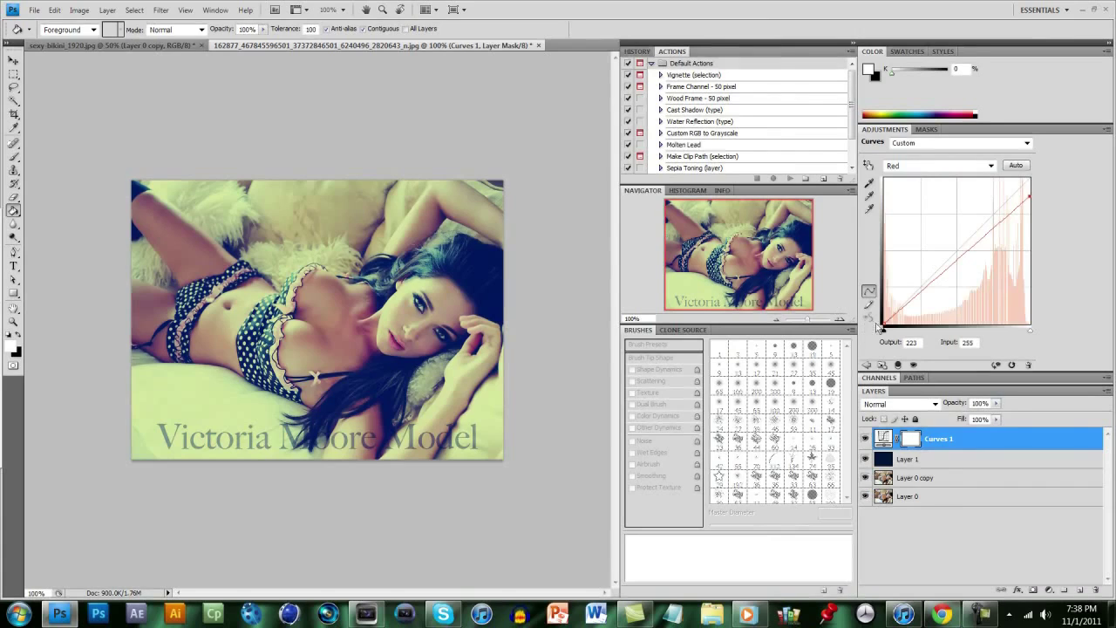
drag(884, 325, 885, 306)
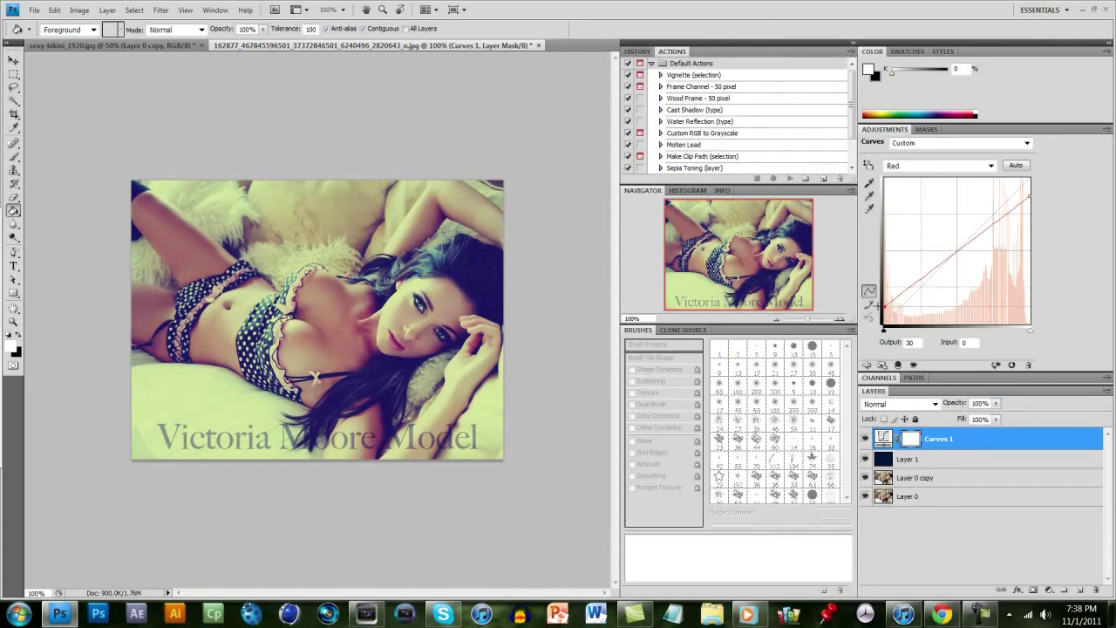
Step: Pull the Green curve's midtones down slightly for a magenta cast
click(936, 169)
click(913, 212)
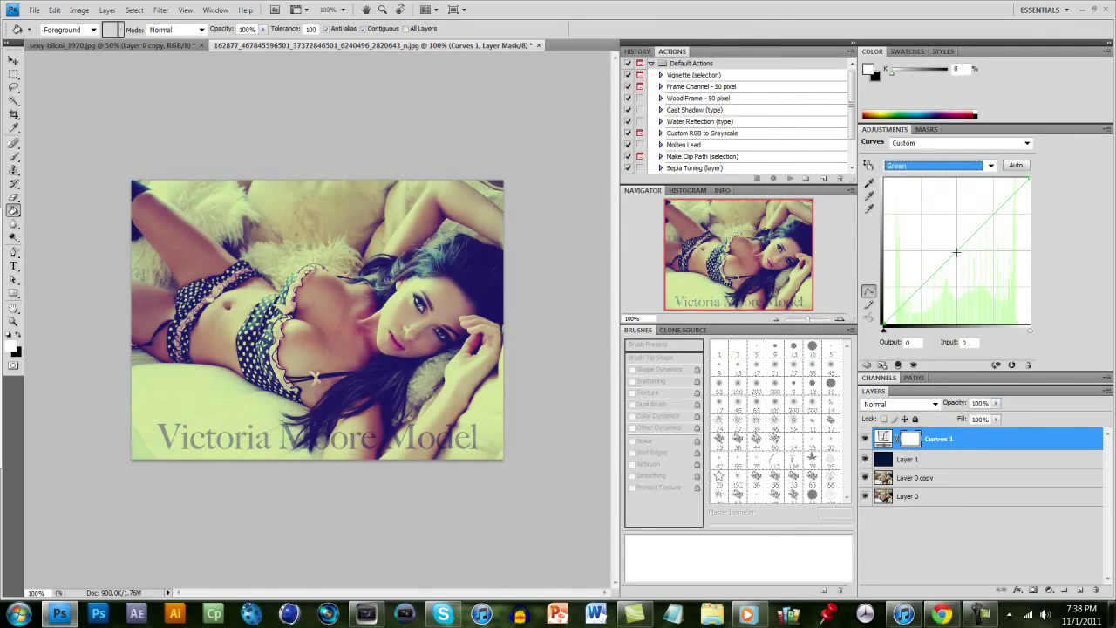
mouse_move(956, 252)
mouse_down()
mouse_move(958, 286)
mouse_move(957, 263)
mouse_move(958, 283)
mouse_move(981, 254)
mouse_move(959, 257)
mouse_up()
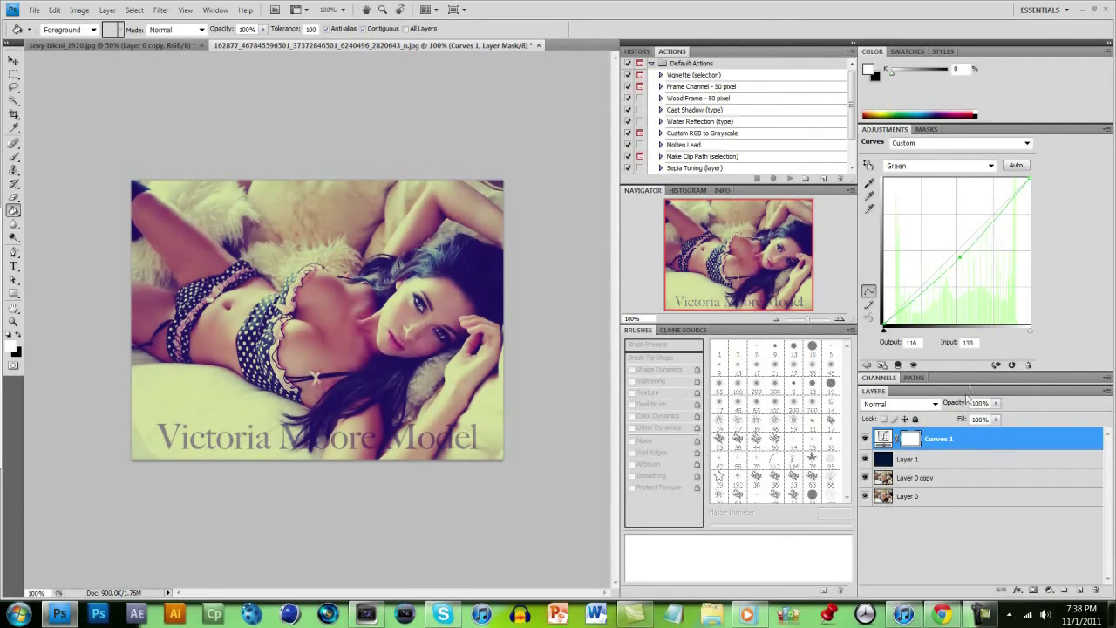
Step: Add empty Layer 2 and a Levels adjustment with midtone gamma 0.72
click(1082, 591)
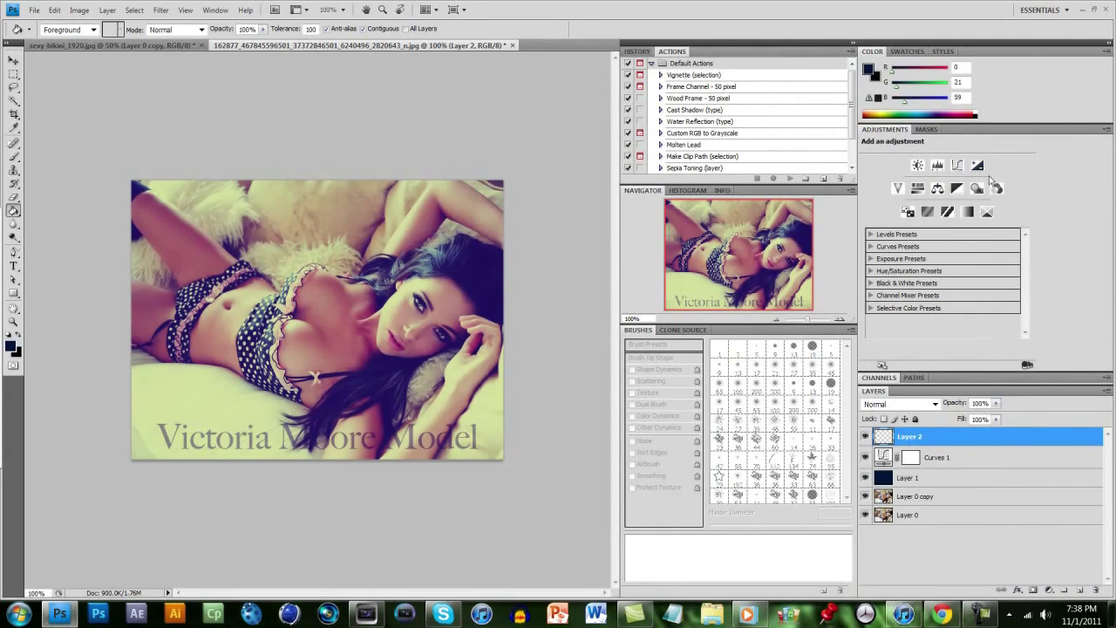
click(938, 167)
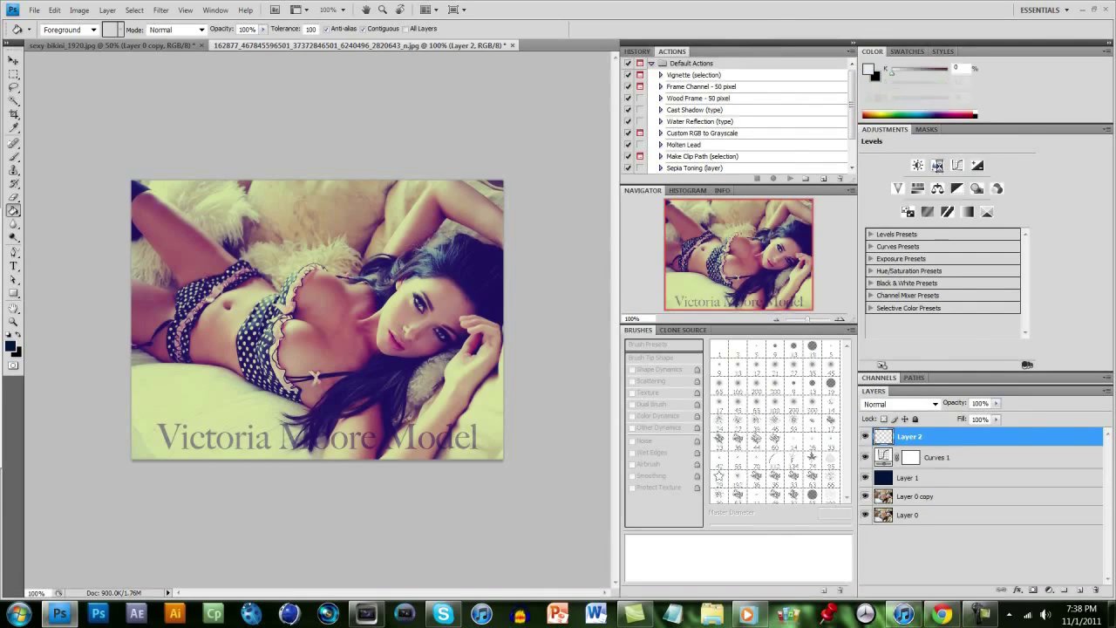
drag(957, 240, 998, 246)
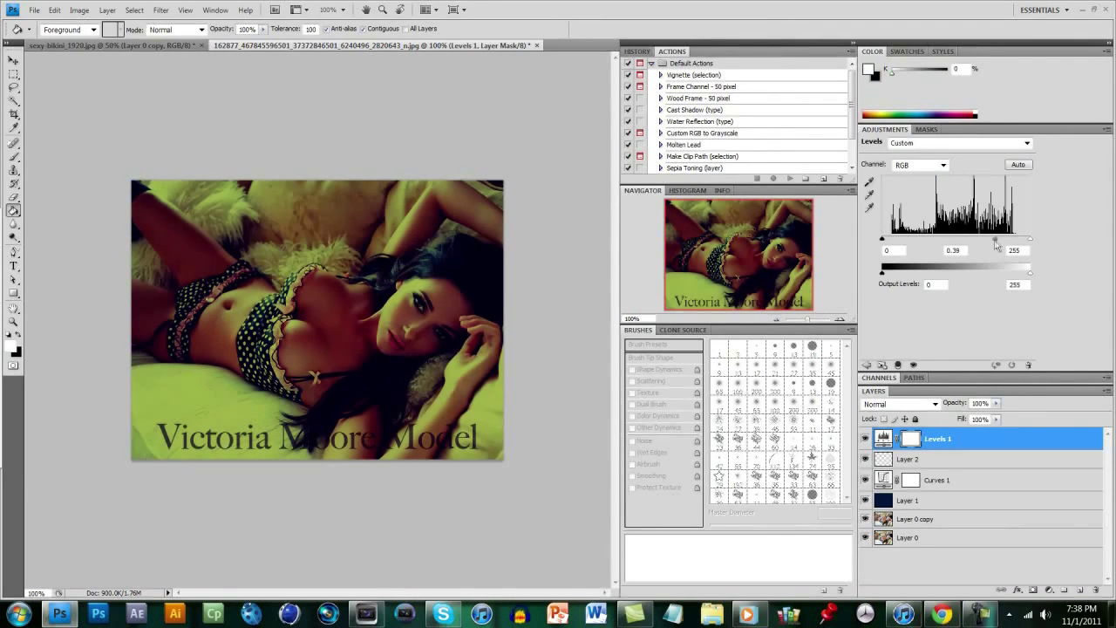
drag(992, 245, 974, 247)
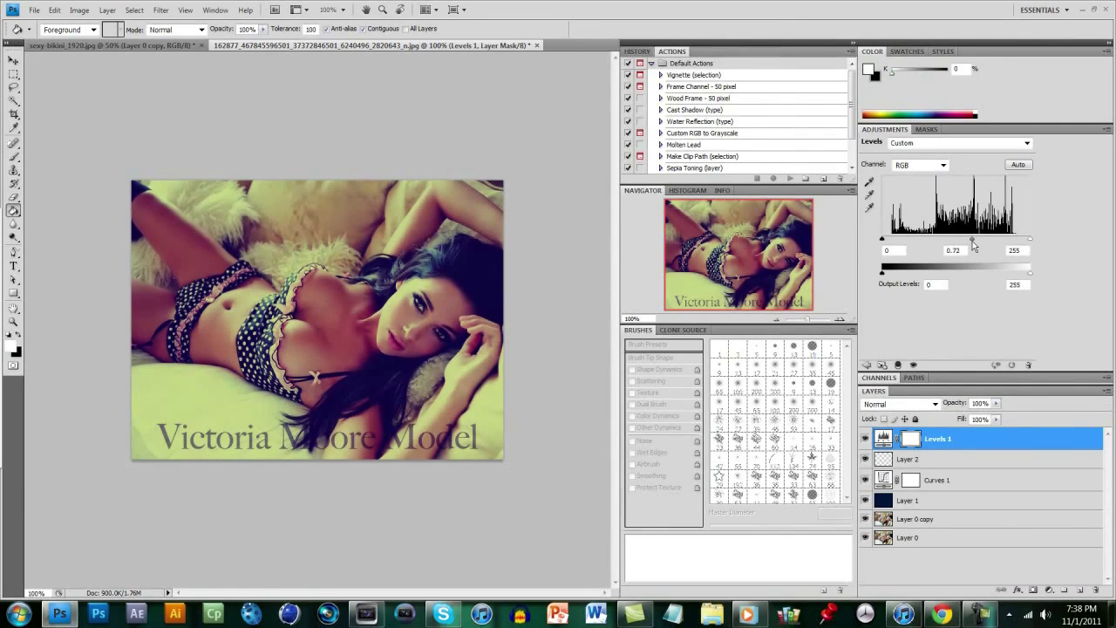
click(871, 365)
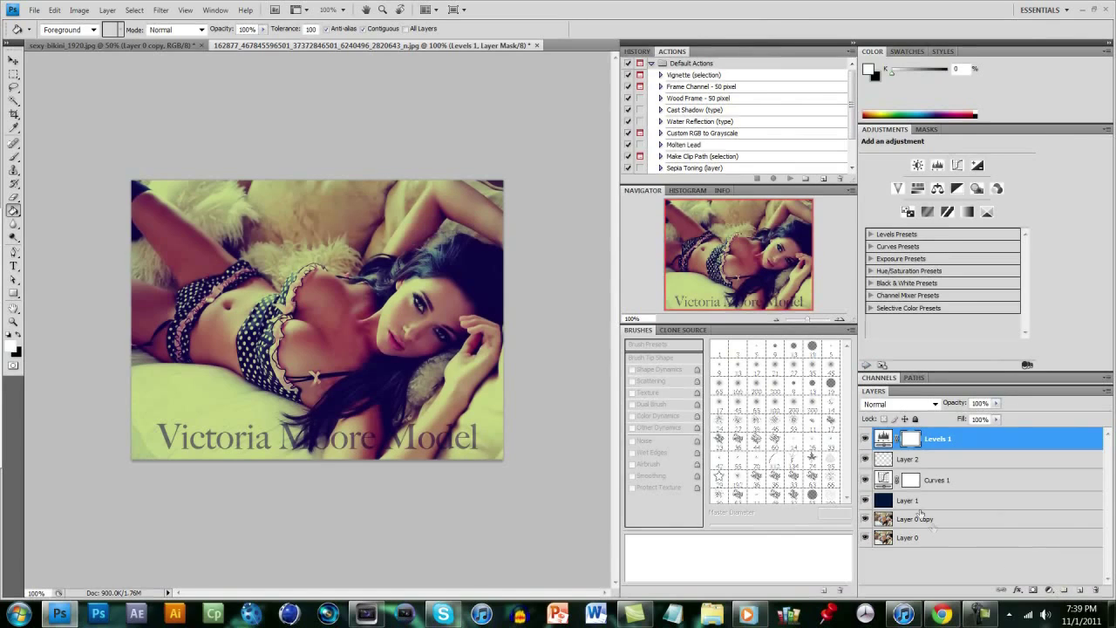
Step: Delete empty Layer 2 and add a Warming Filter (85) photo filter at 42% density
click(1080, 590)
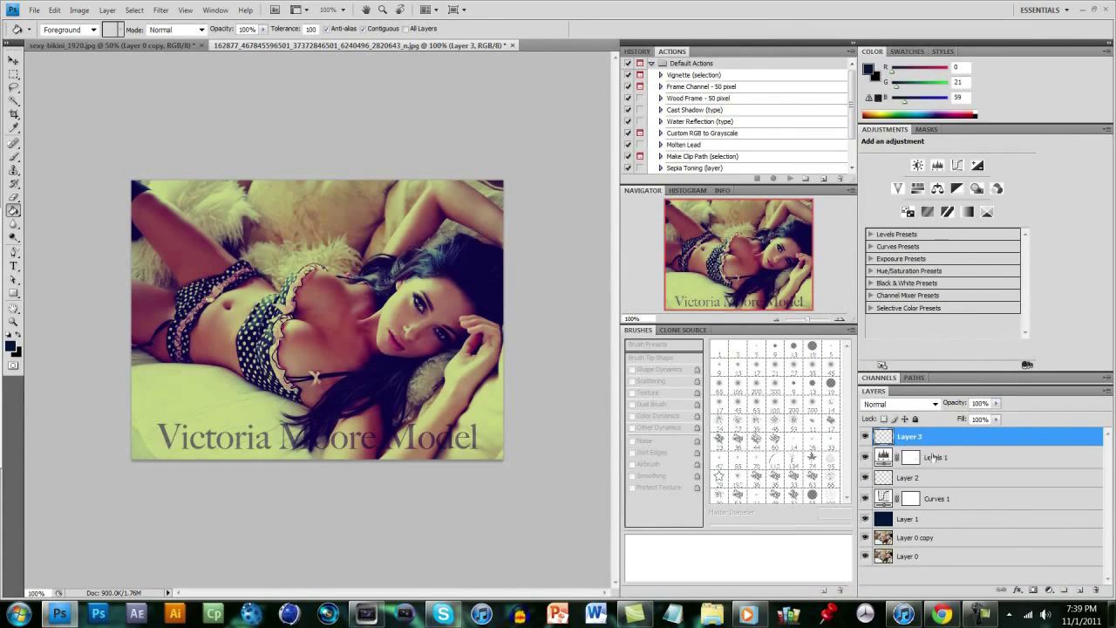
click(900, 484)
key(Delete)
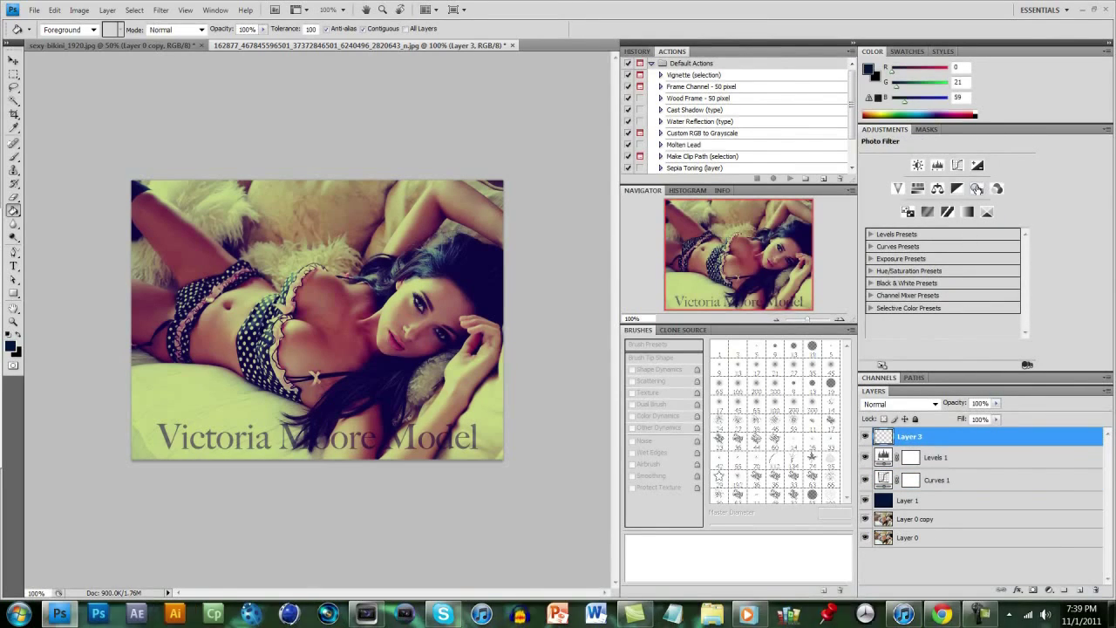
click(980, 188)
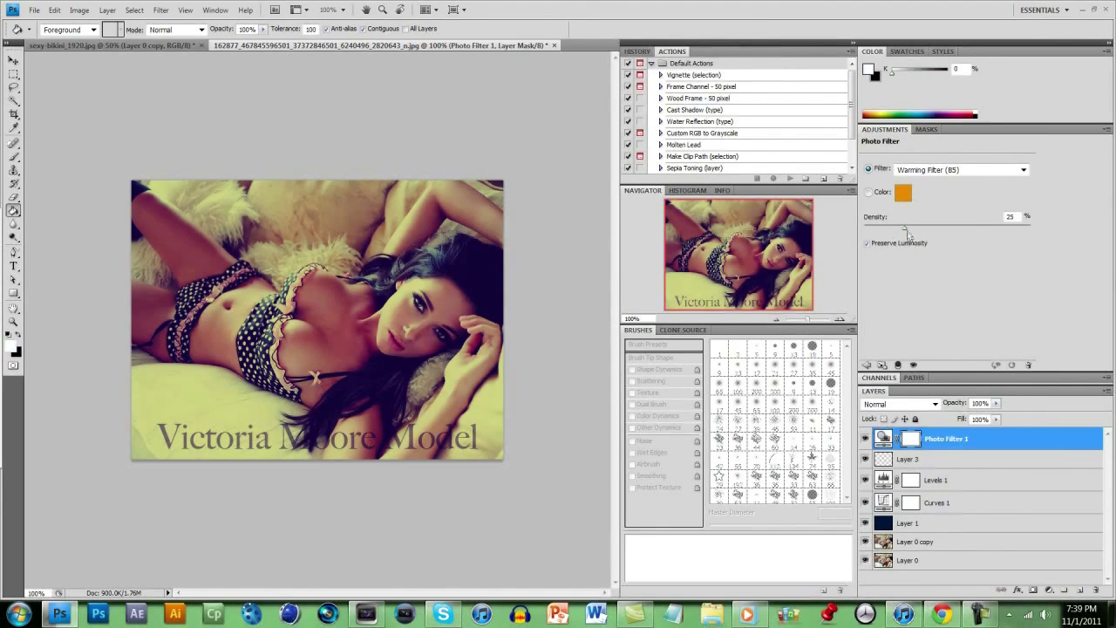
mouse_move(912, 227)
mouse_down()
mouse_move(1005, 233)
mouse_move(933, 244)
mouse_move(906, 230)
mouse_move(927, 225)
mouse_up()
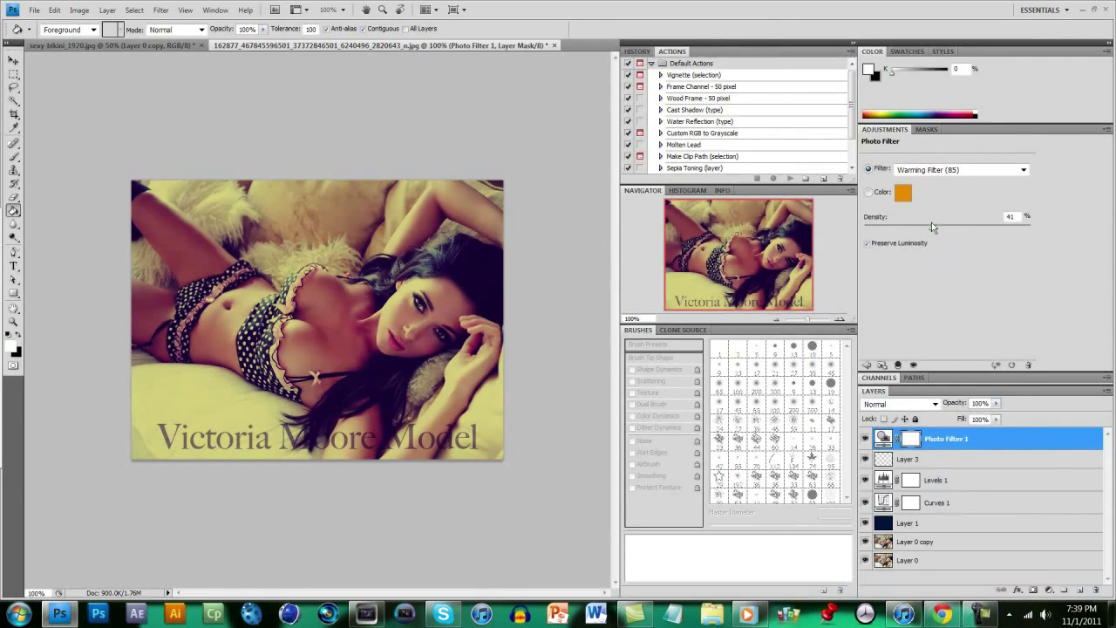
Step: Delete the empty Layer 3 and select the original photo on Layer 0
click(902, 463)
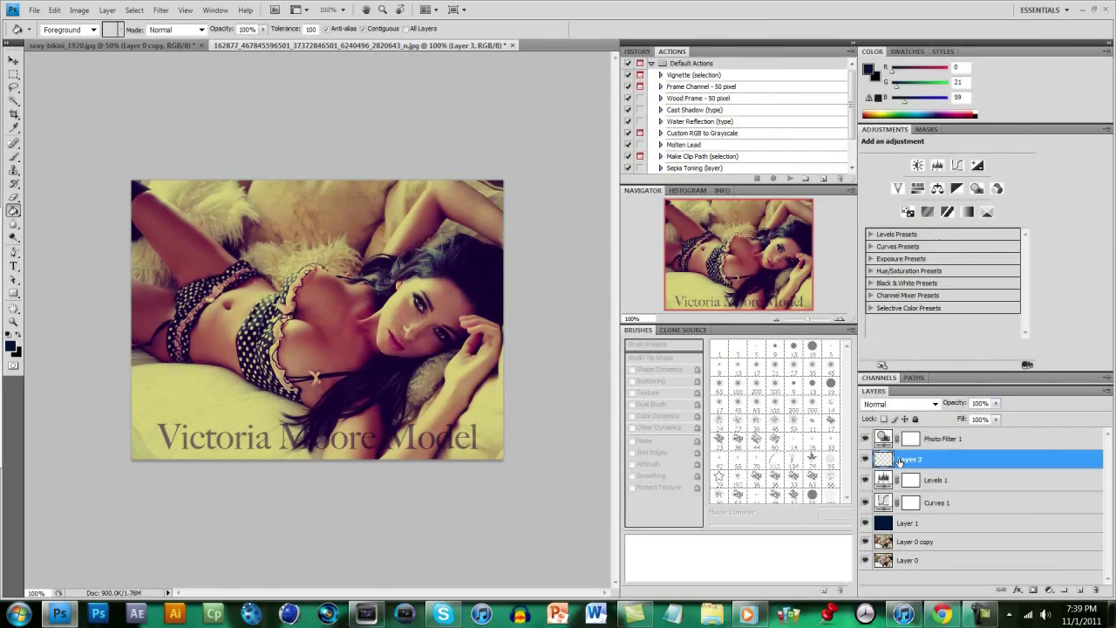
key(Delete)
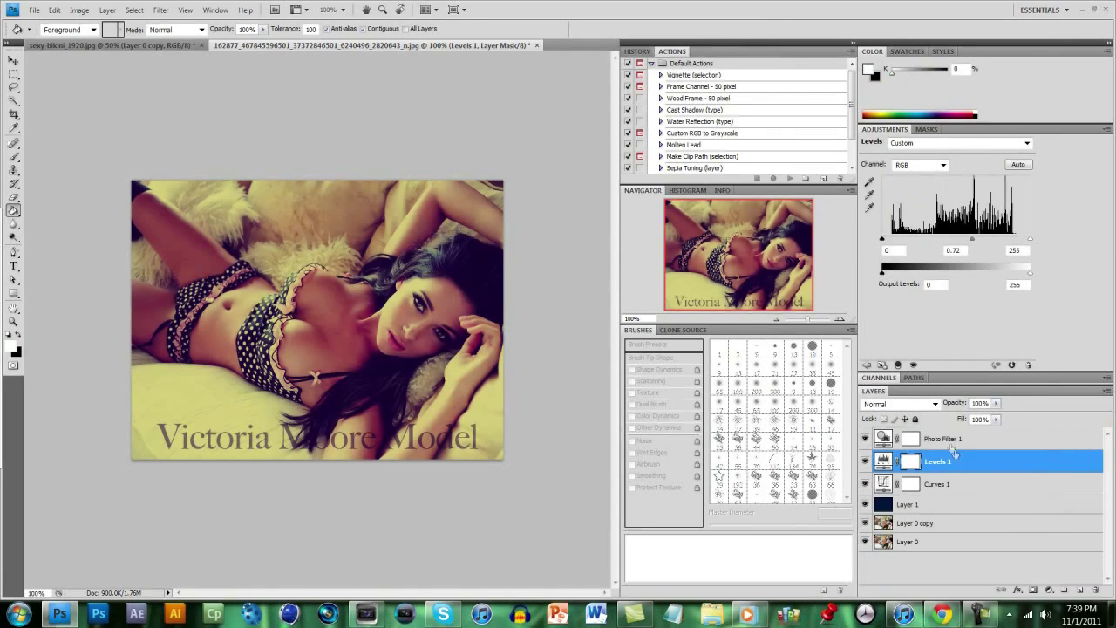
click(952, 446)
click(937, 542)
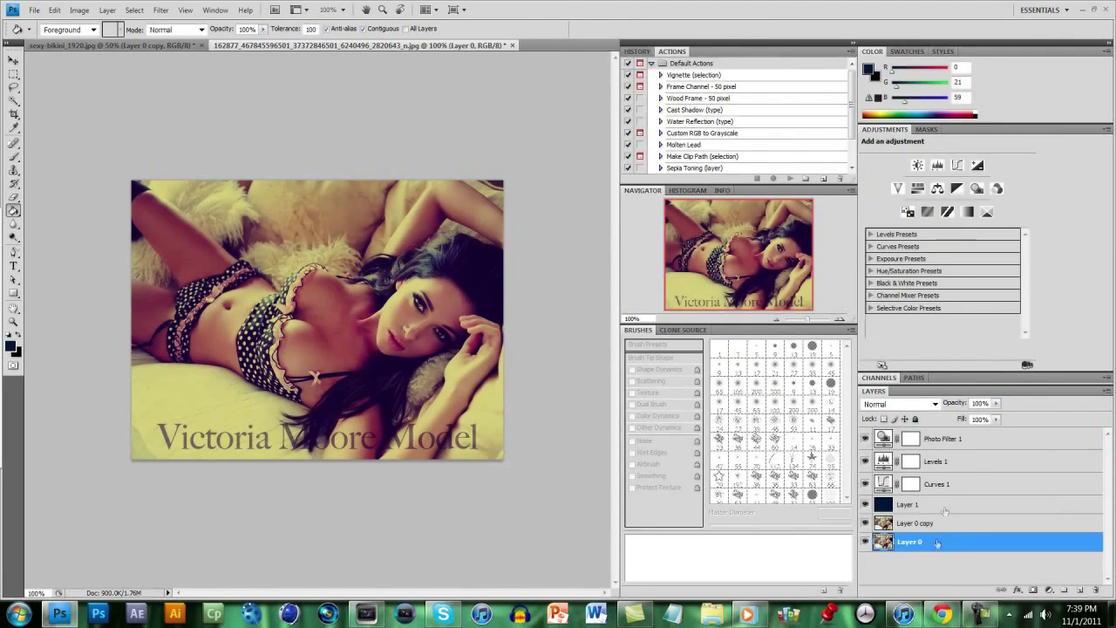
Step: Soften the photo's outer edges with a 300 px, 50% strength Blur Tool
click(13, 223)
click(59, 224)
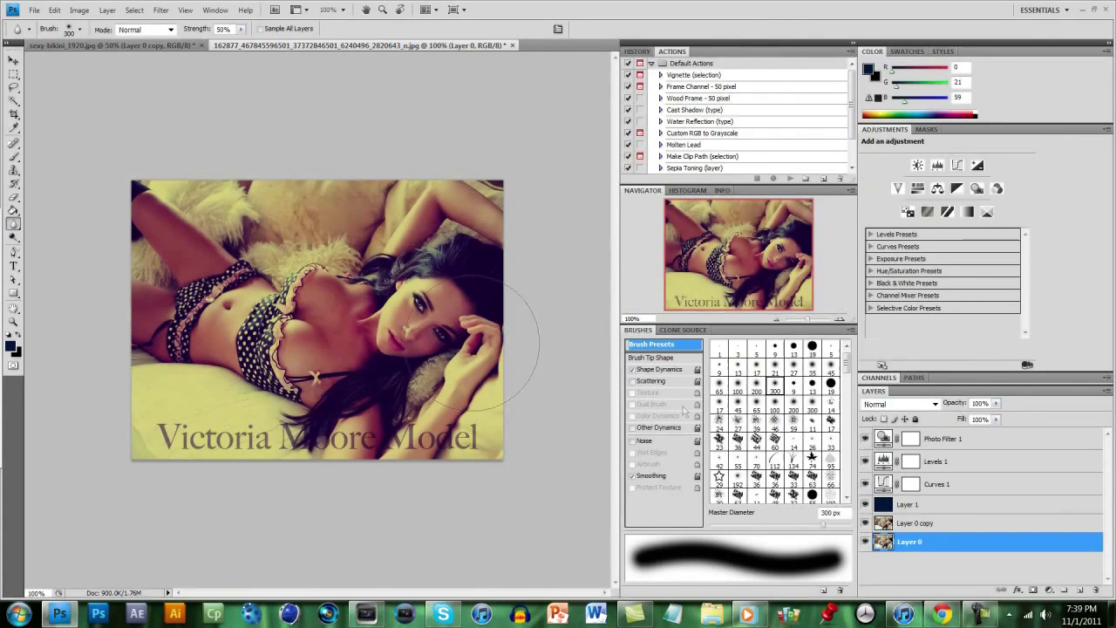
mouse_move(482, 184)
mouse_down()
mouse_move(424, 125)
mouse_move(547, 391)
mouse_up()
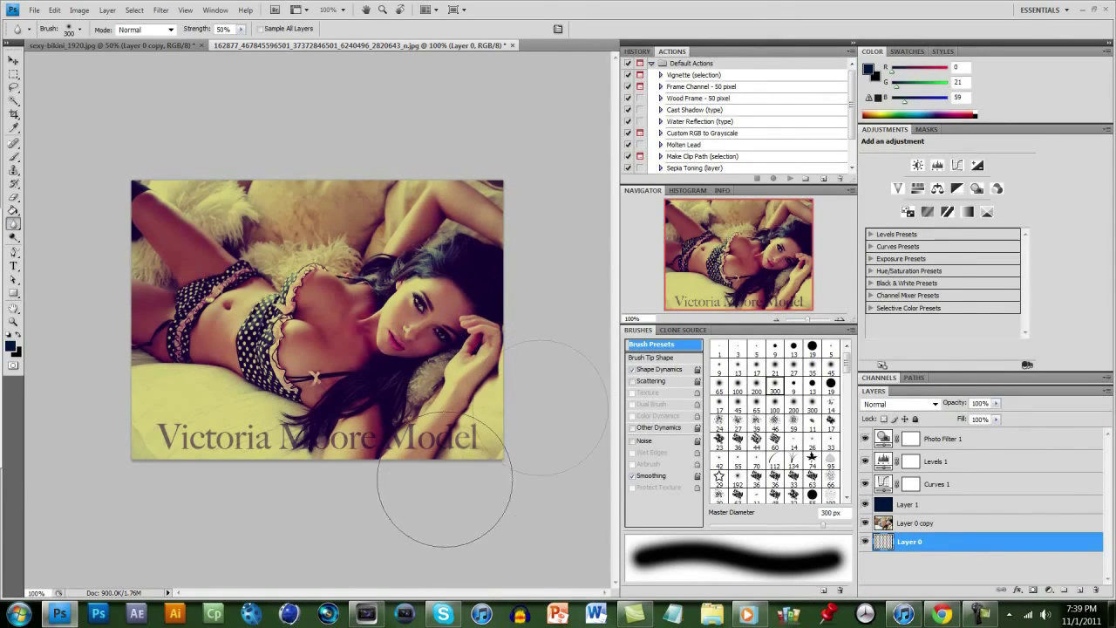
mouse_move(547, 391)
mouse_down()
mouse_move(196, 158)
mouse_move(156, 408)
mouse_up()
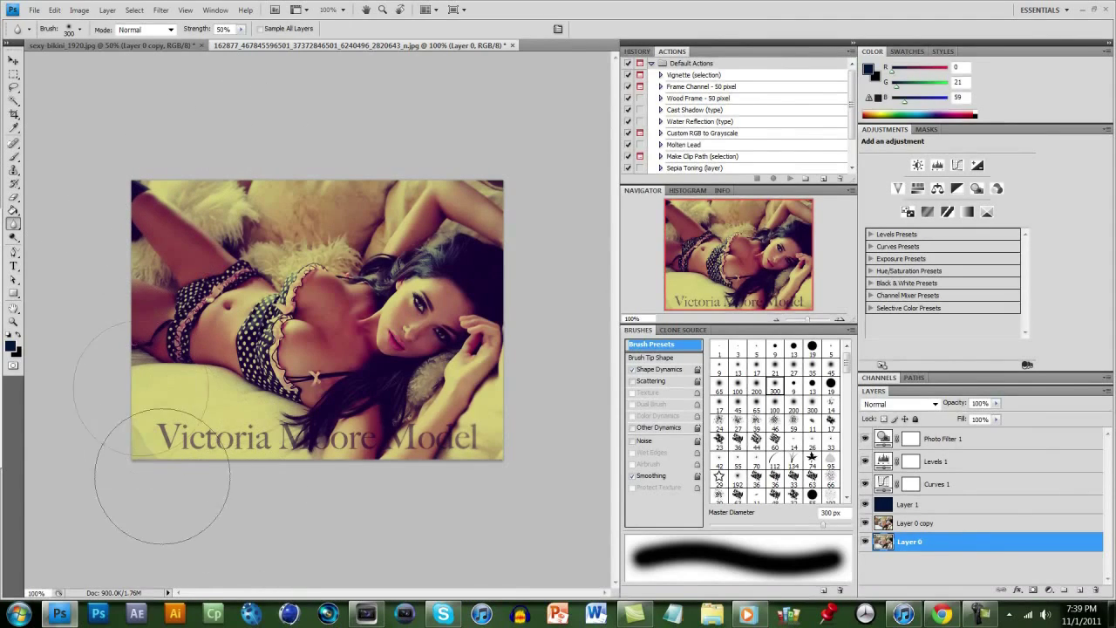
mouse_move(155, 408)
mouse_down()
mouse_move(431, 318)
mouse_move(214, 299)
mouse_up()
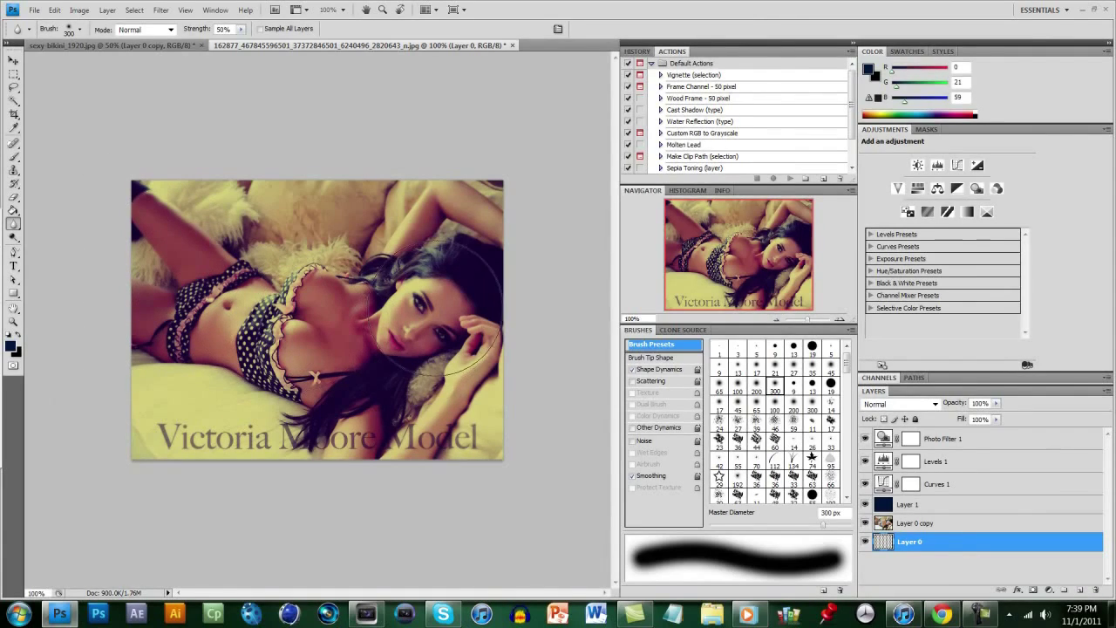
mouse_move(213, 299)
mouse_down()
mouse_move(440, 330)
mouse_move(462, 310)
mouse_up()
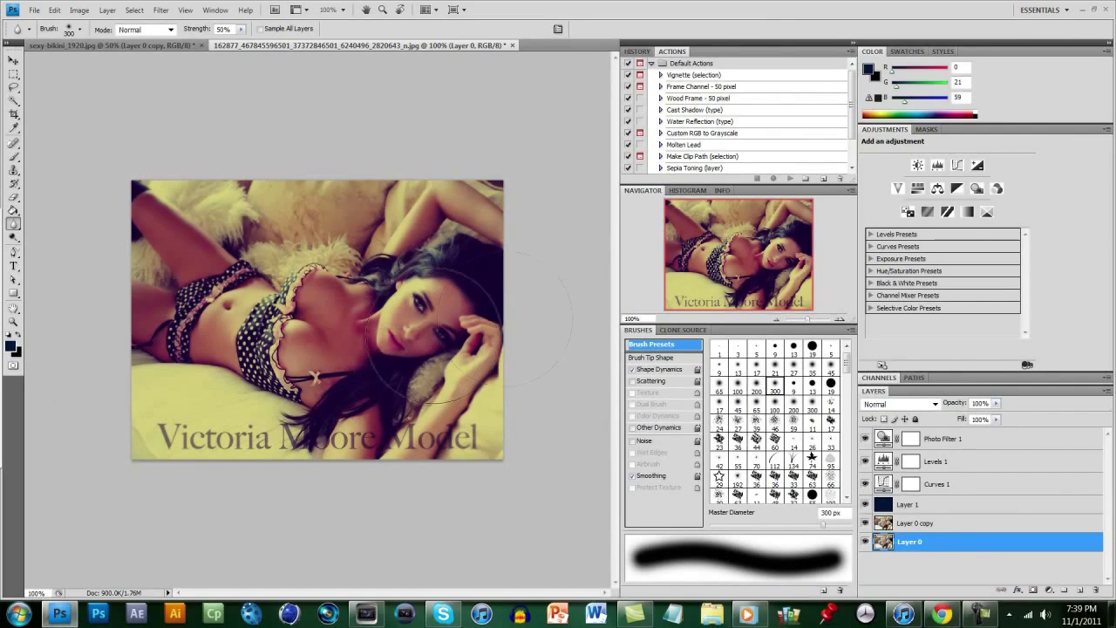